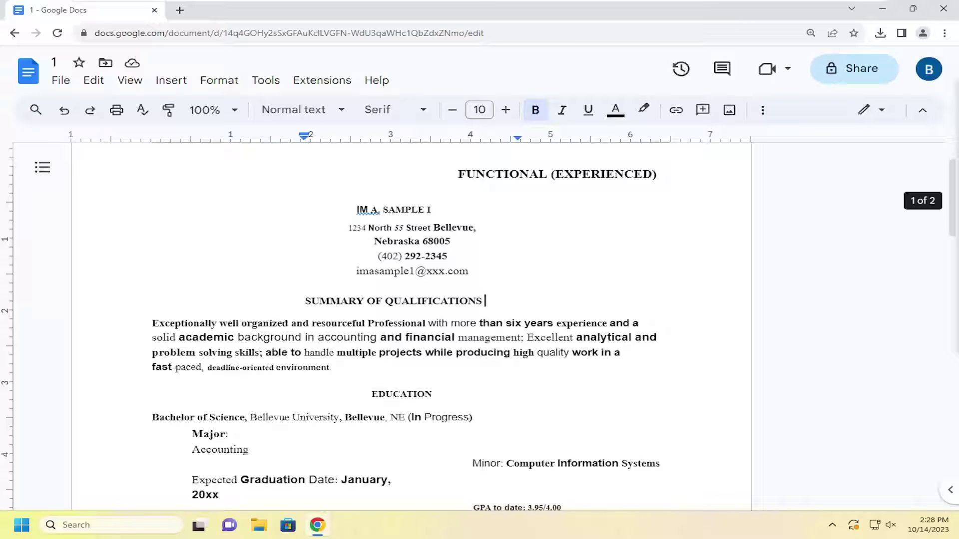
pyautogui.click(172, 80)
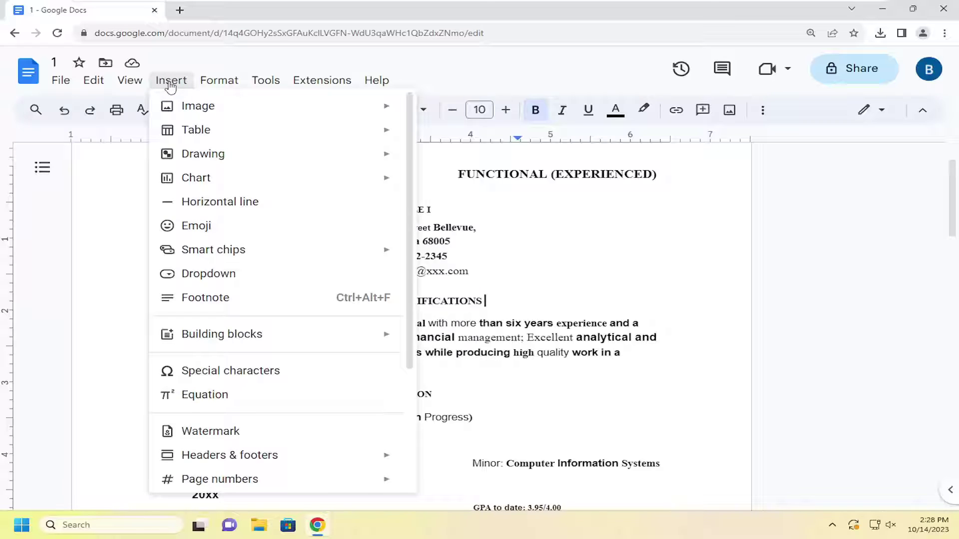
pyautogui.moveTo(198, 106)
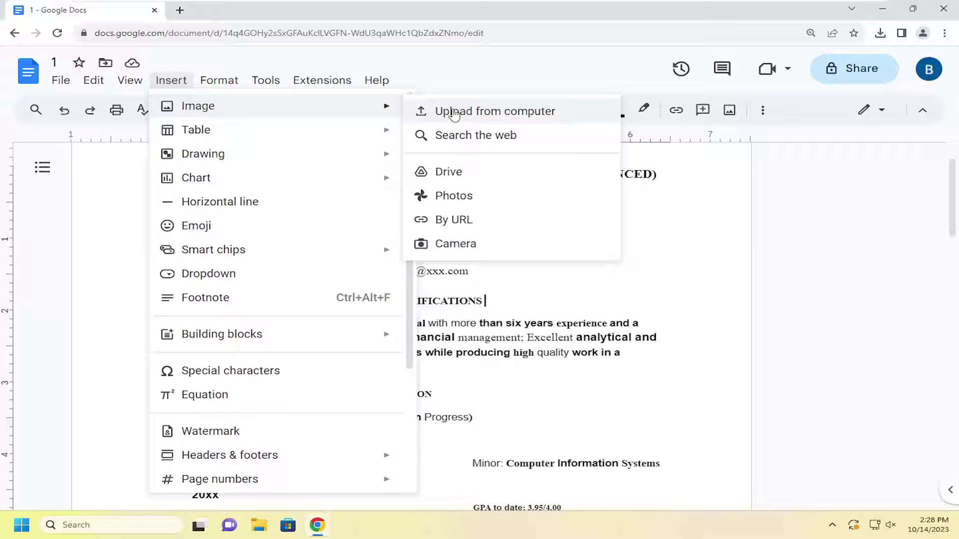
pyautogui.click(474, 136)
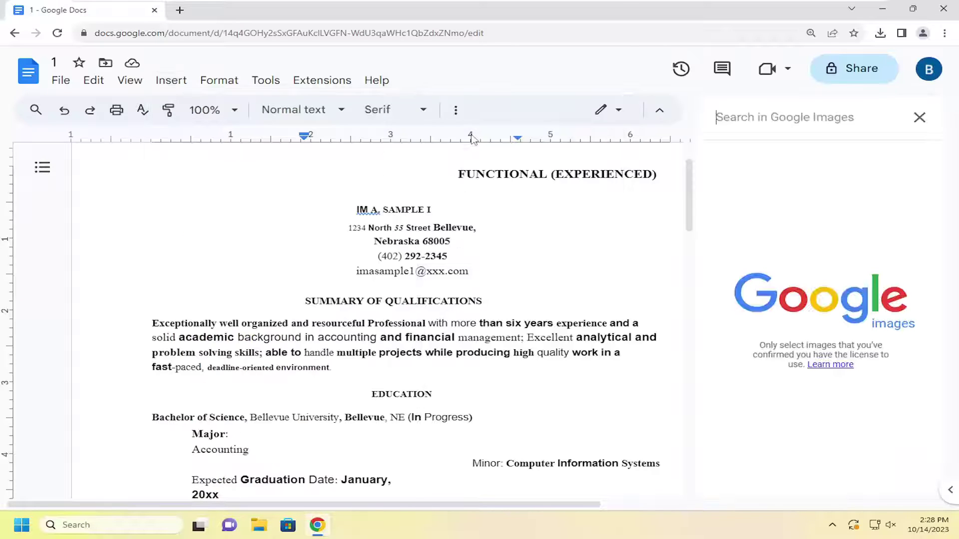
pyautogui.click(920, 118)
# - Insert the mountain landscape photo from the computer, then select and delete it
pyautogui.click(171, 80)
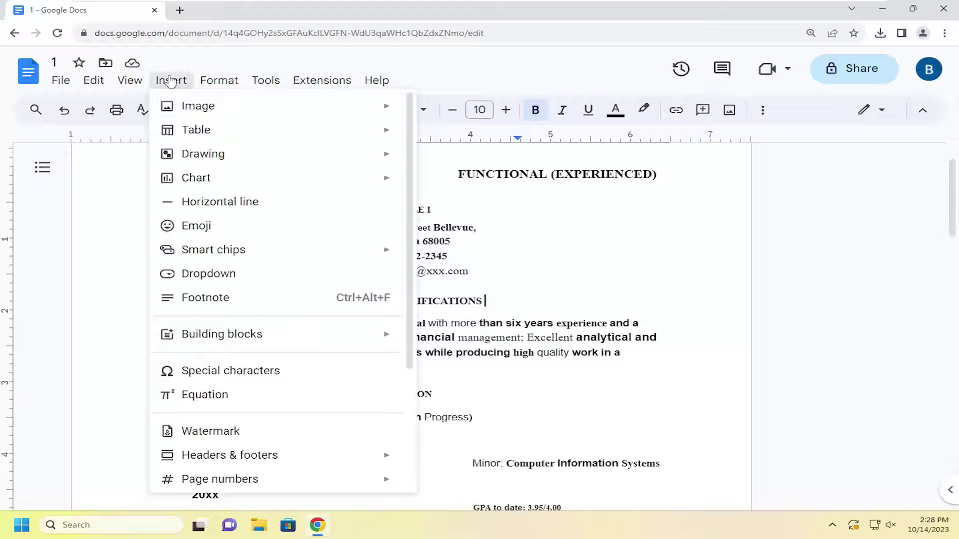
pyautogui.moveTo(198, 105)
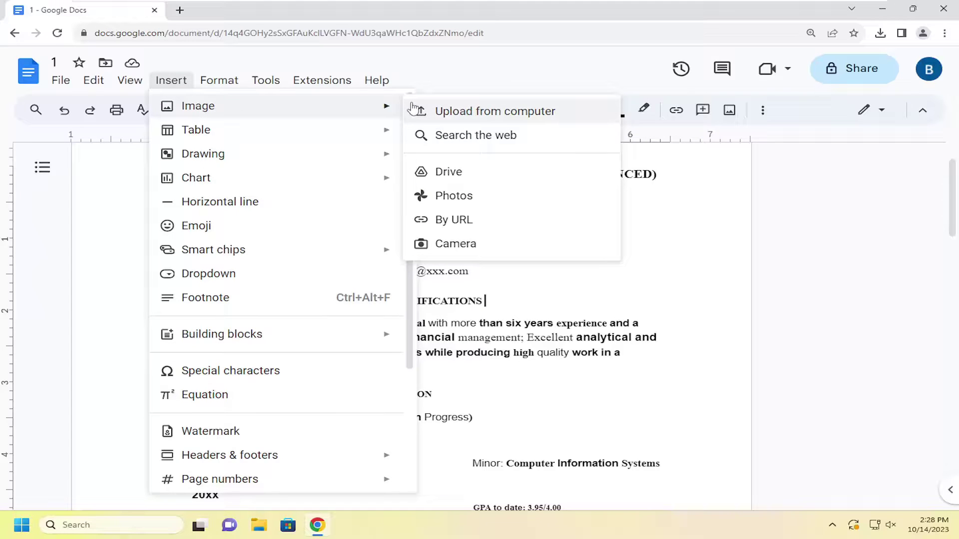
pyautogui.click(479, 113)
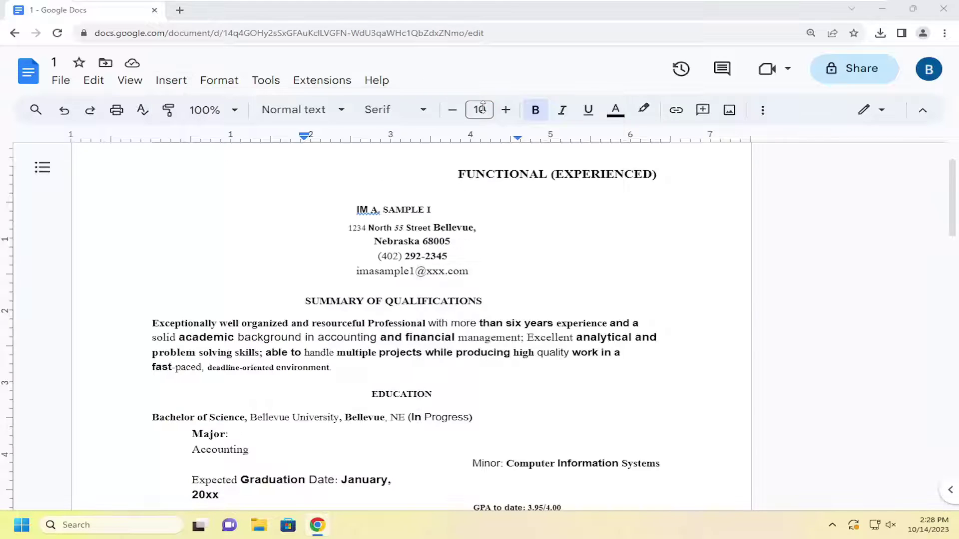
pyautogui.click(424, 243)
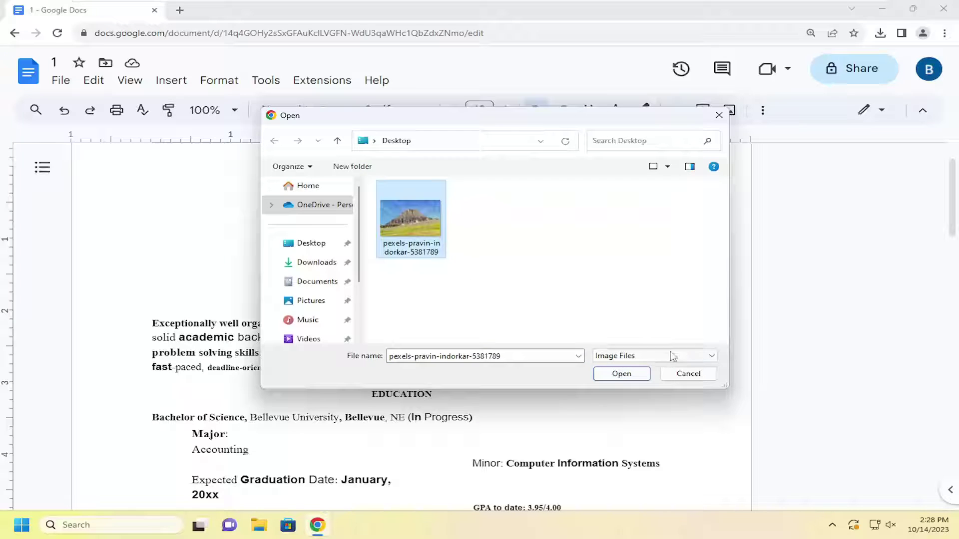
pyautogui.doubleClick(410, 225)
pyautogui.click(494, 330)
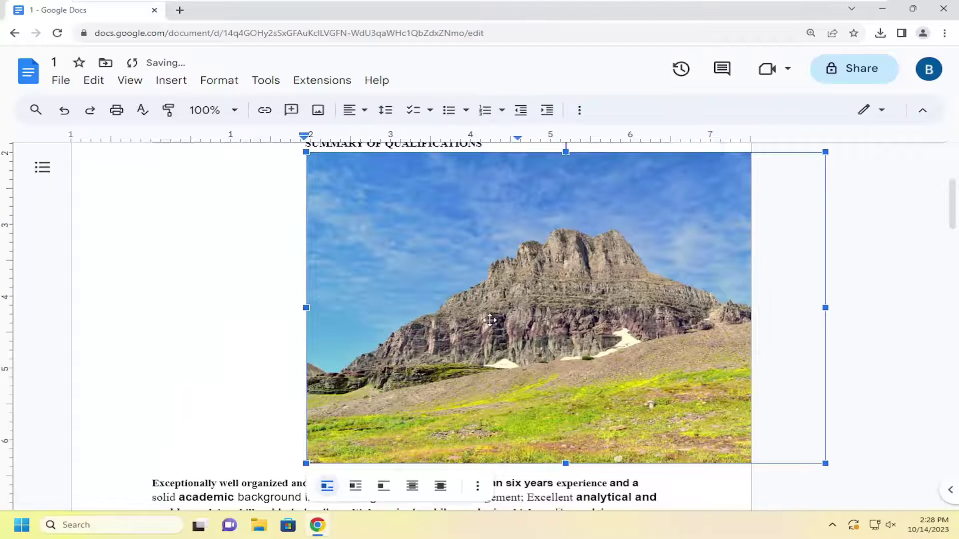
pyautogui.press('Delete')
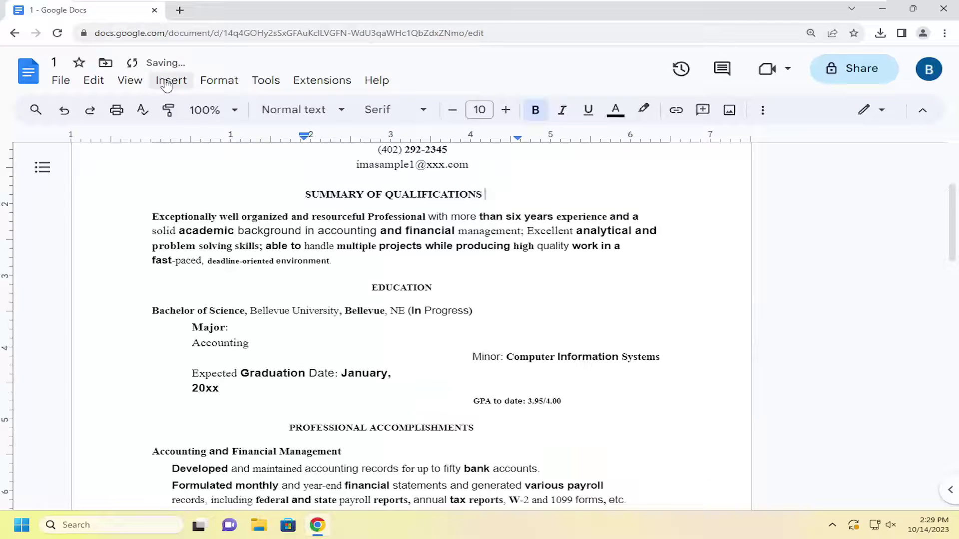
pyautogui.click(171, 80)
pyautogui.moveTo(197, 106)
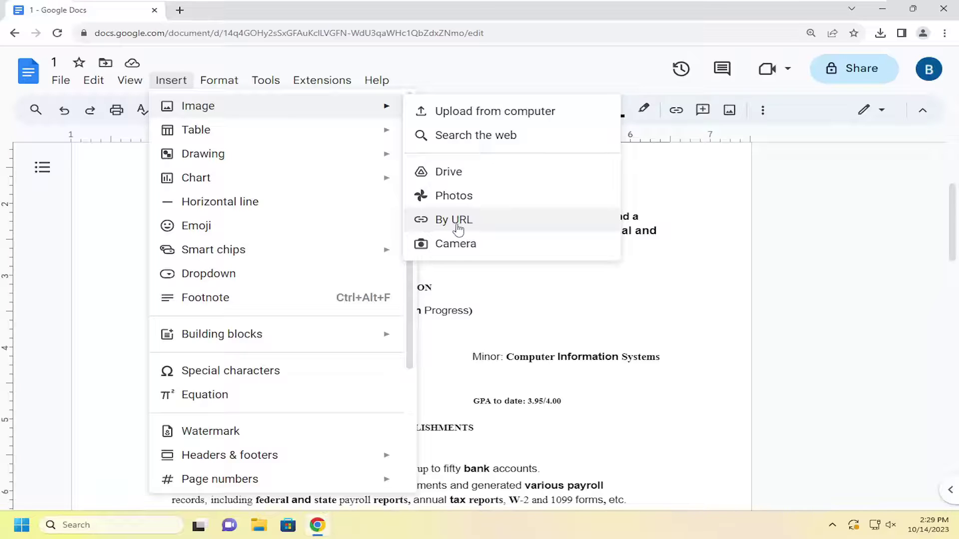
pyautogui.click(457, 222)
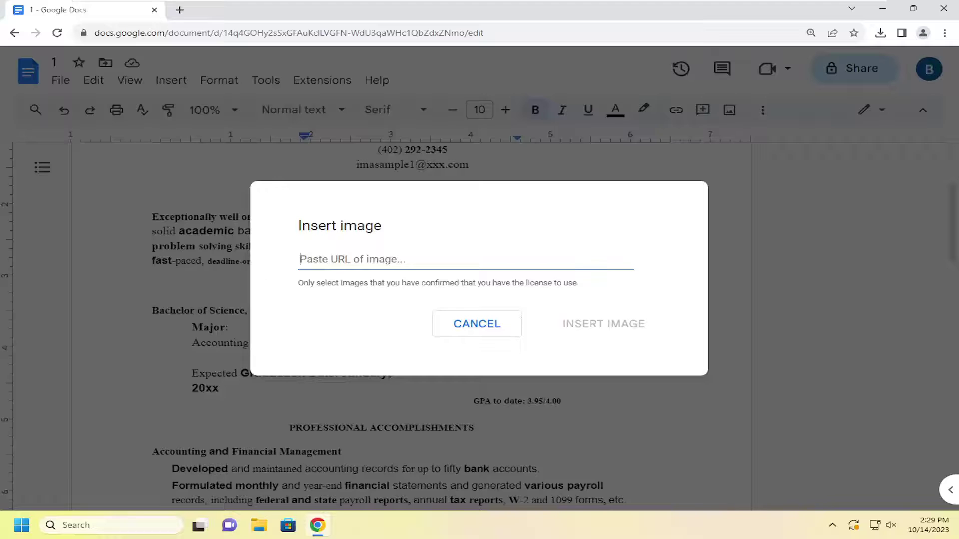
pyautogui.click(478, 324)
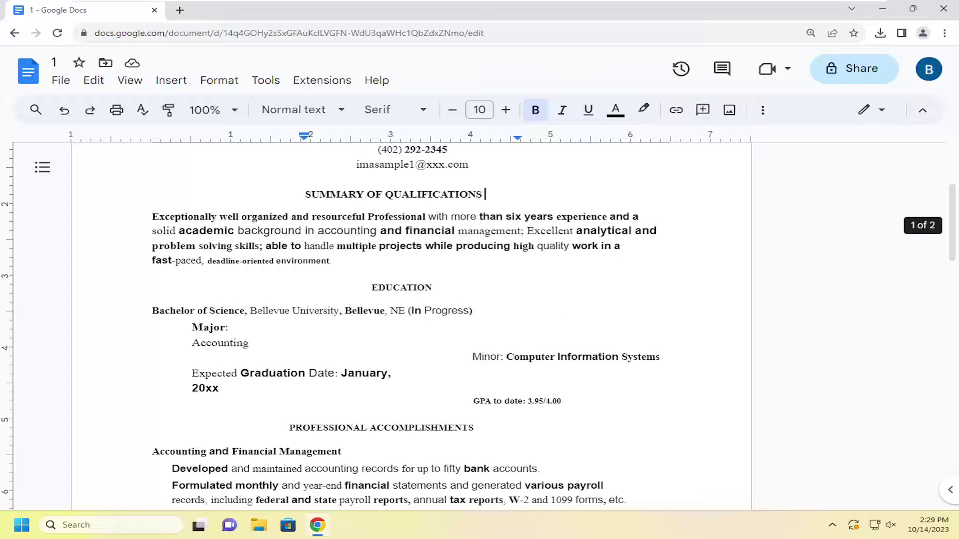